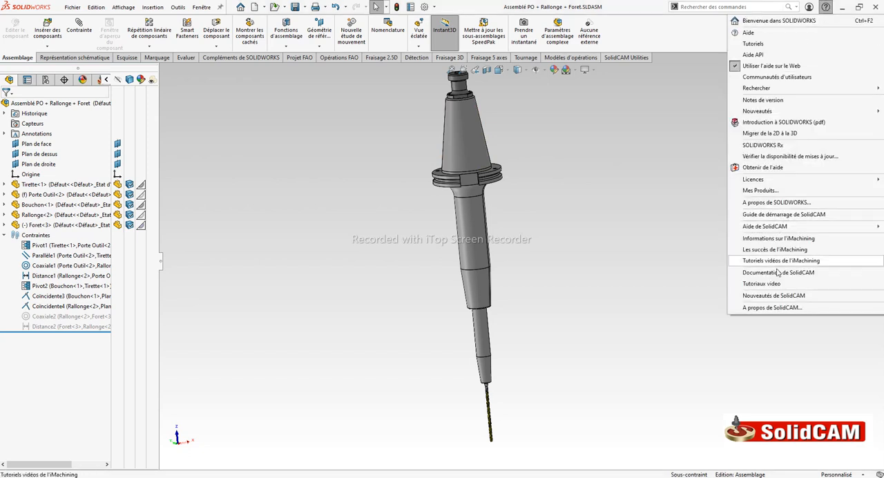
# View the SolidCAM version information and close it
pyautogui.click(768, 308)
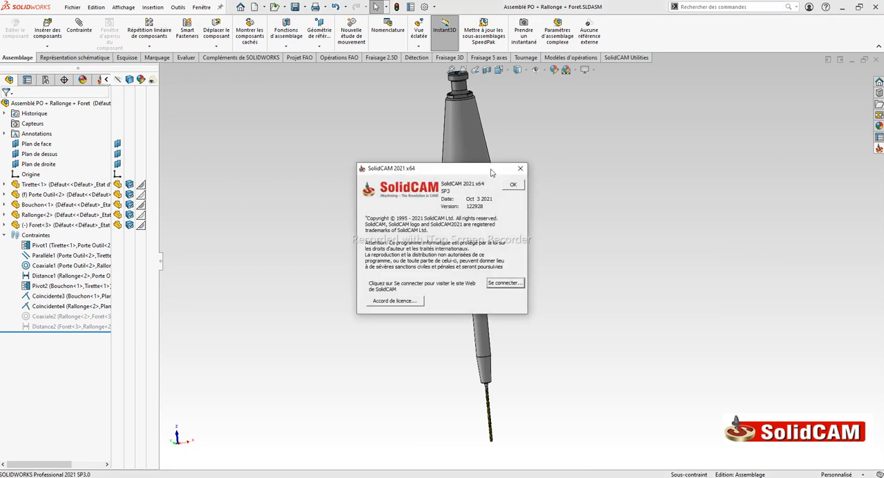
pyautogui.moveTo(491, 173); pyautogui.dragTo(685, 157)
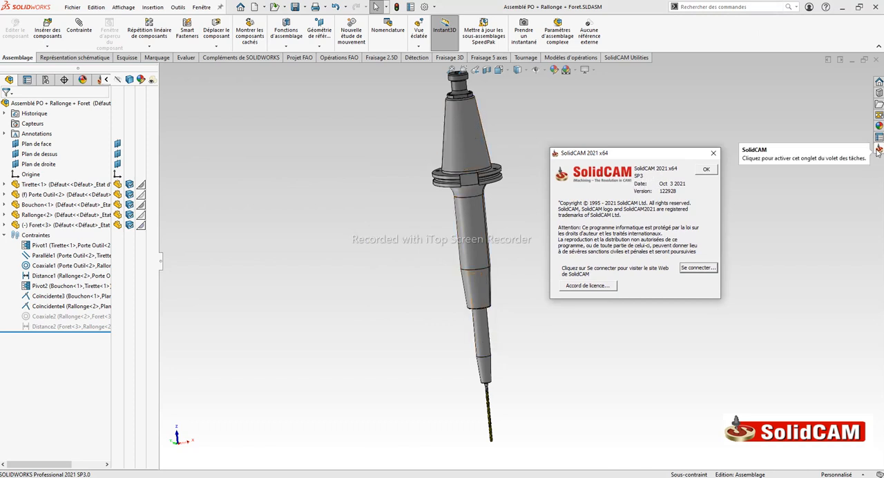
pyautogui.click(714, 154)
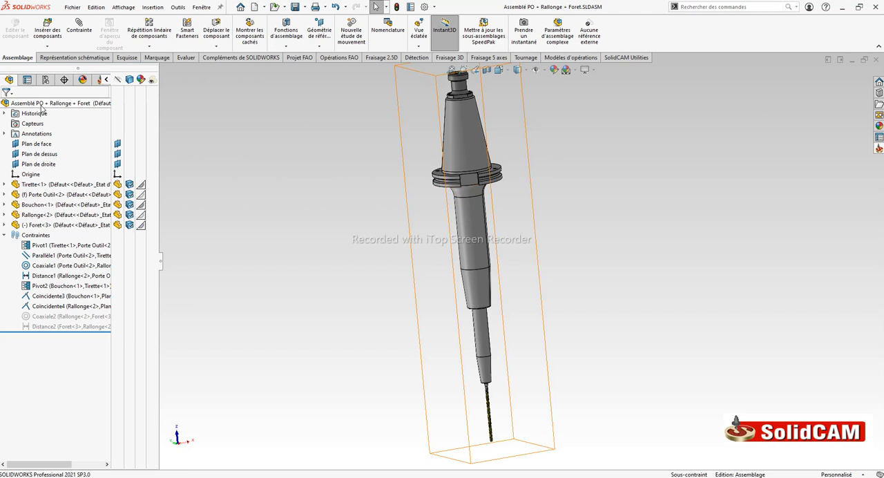
# Examine the Tirette, Porte Outil, Rallonge and Foret components of the tool assembly one after another
pyautogui.click(61, 185)
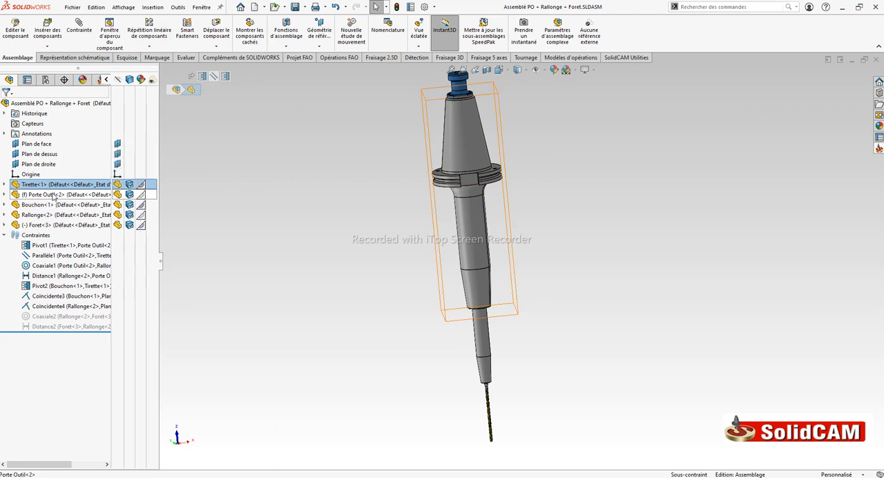
pyautogui.click(53, 195)
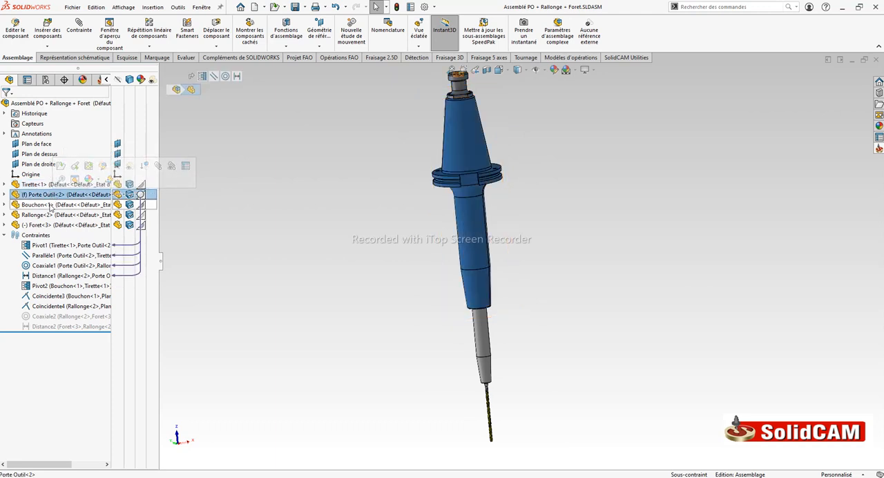
pyautogui.click(39, 217)
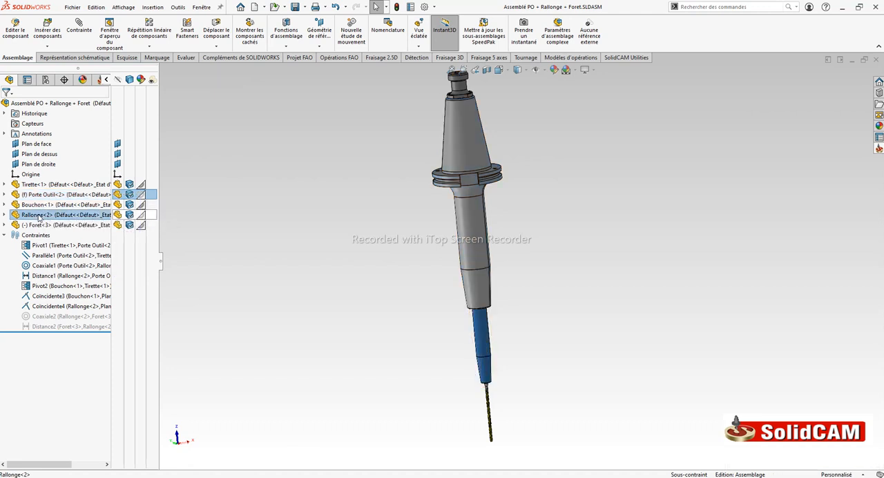
pyautogui.click(37, 225)
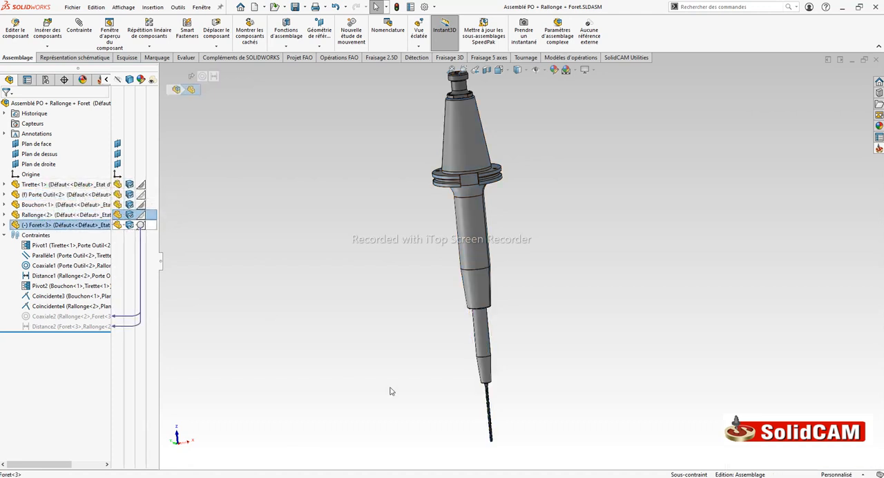
pyautogui.scroll(-6, 509, 428)
pyautogui.moveTo(477, 320); pyautogui.dragTo(479, 315, button='middle')
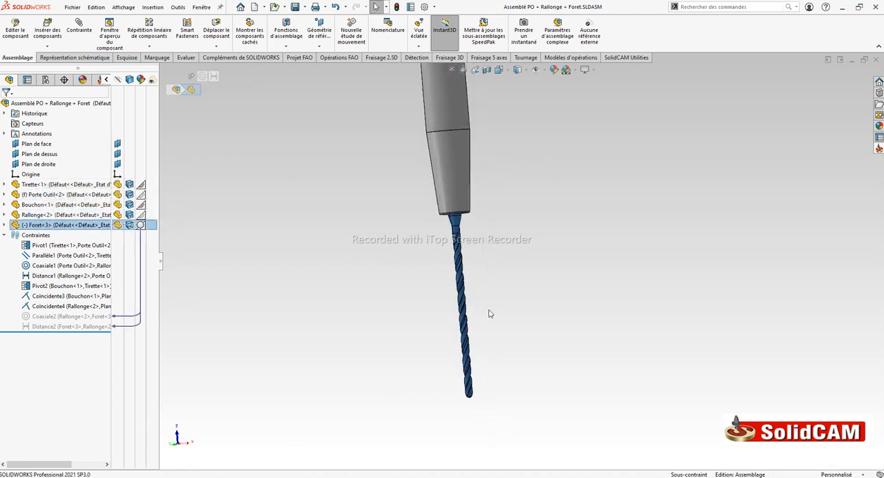
pyautogui.click(489, 314)
pyautogui.scroll(6, 510, 248)
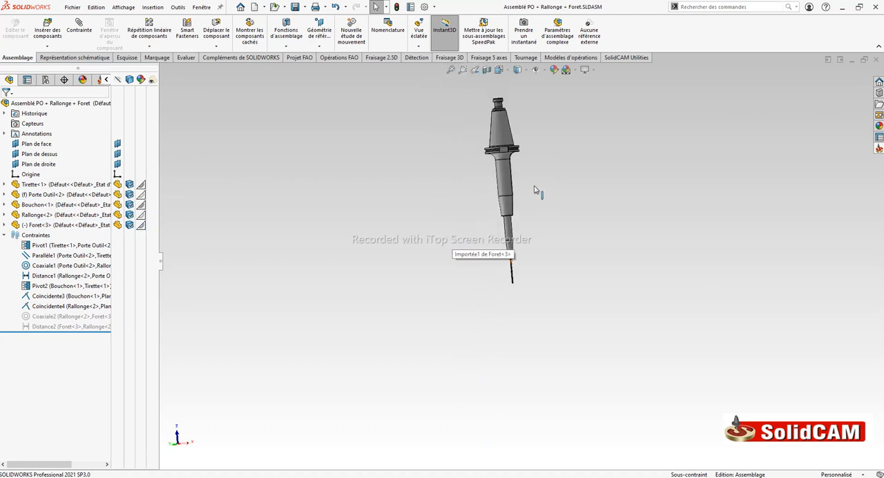
pyautogui.moveTo(527, 173); pyautogui.dragTo(542, 166, button='middle')
pyautogui.scroll(-3, 531, 176)
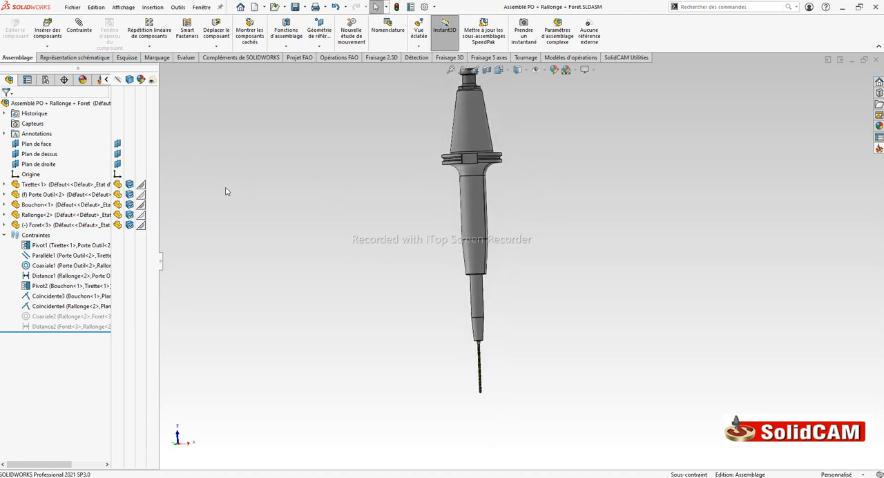
# Examine the assembly origin's position on the tool holder and its axis orientation
pyautogui.click(29, 175)
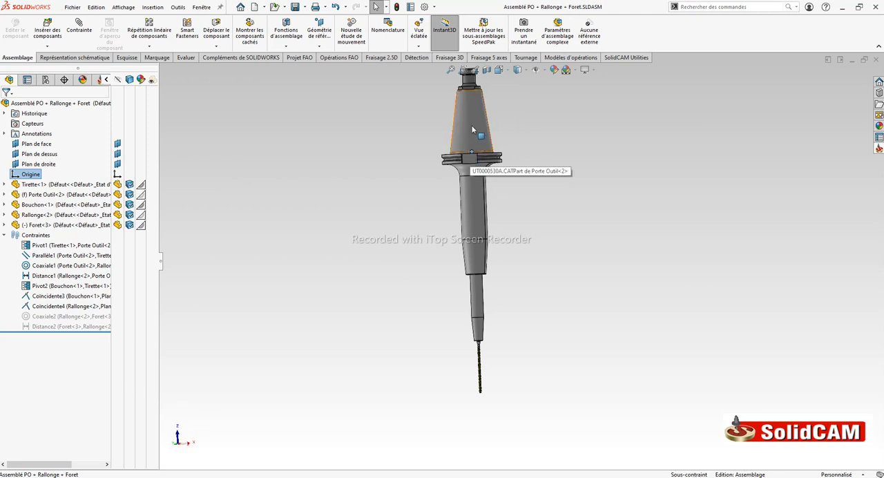
pyautogui.scroll(2, 492, 183)
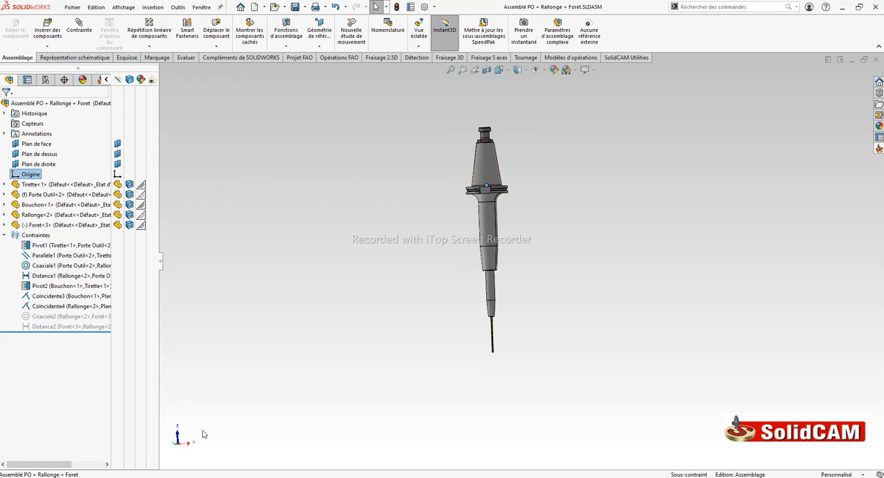
pyautogui.moveTo(216, 427); pyautogui.dragTo(187, 427, button='middle')
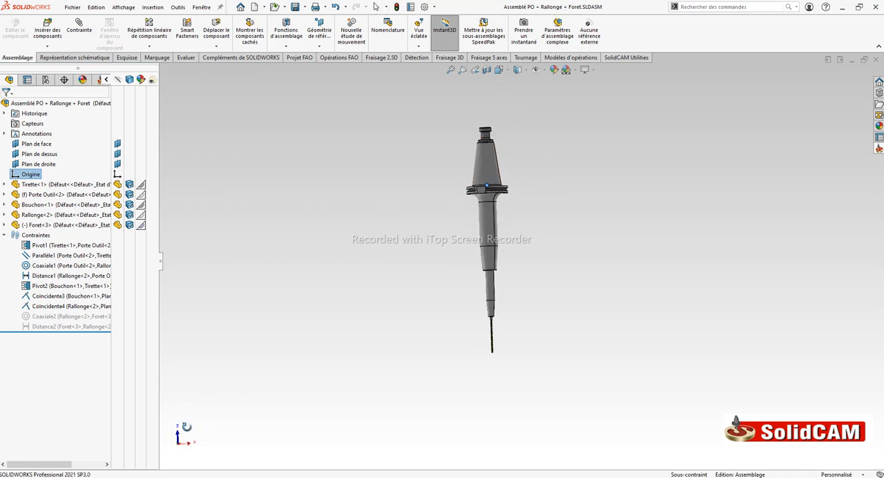
pyautogui.scroll(5, 462, 199)
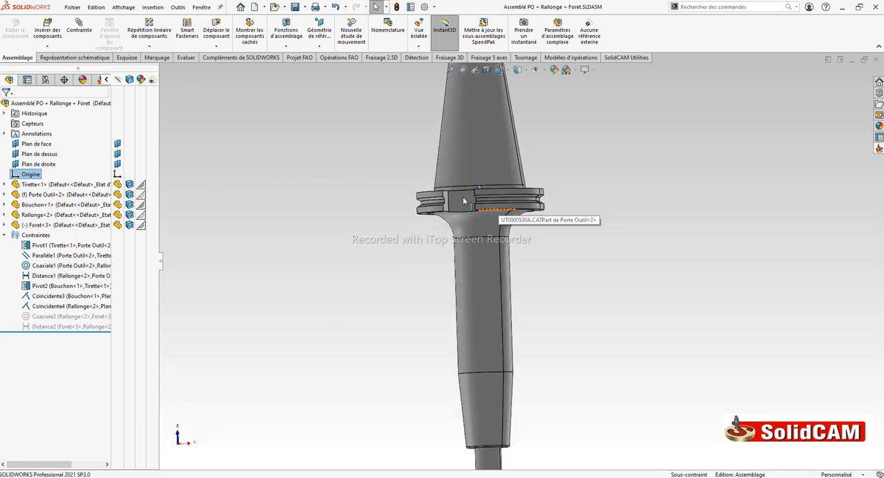
pyautogui.scroll(-4, 509, 242)
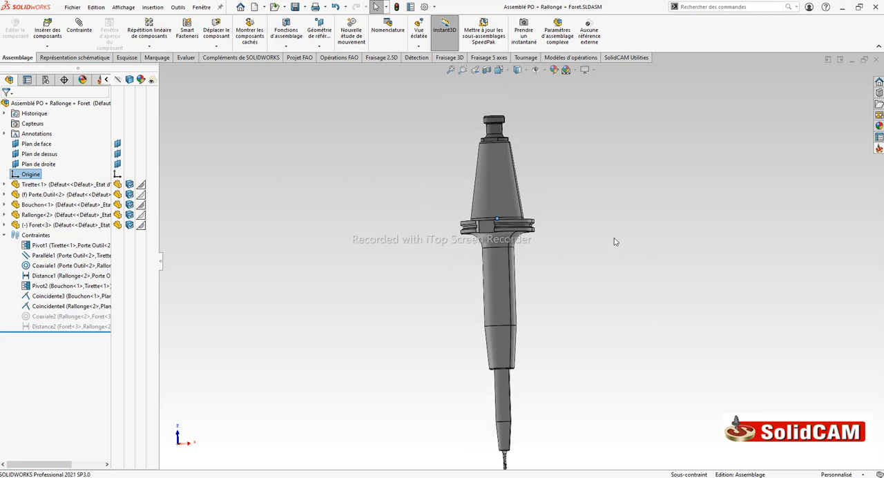
pyautogui.scroll(-2, 613, 241)
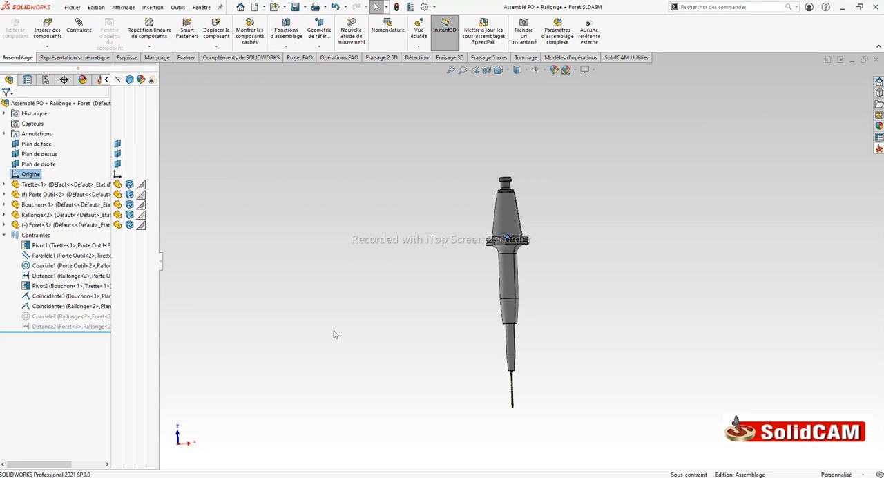
pyautogui.click(351, 255)
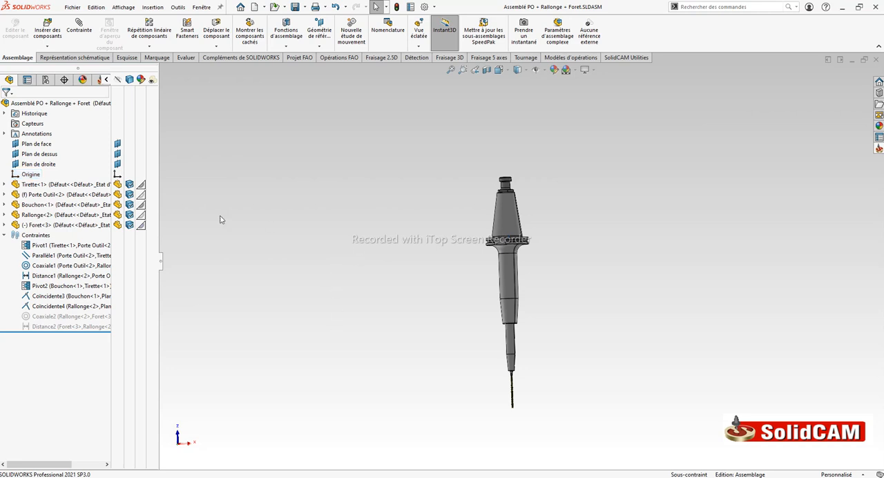
pyautogui.click(24, 173)
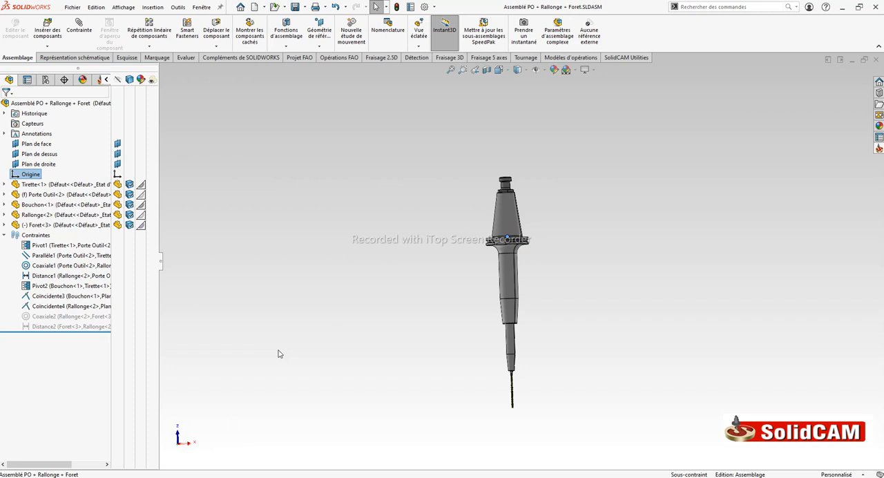
pyautogui.click(328, 229)
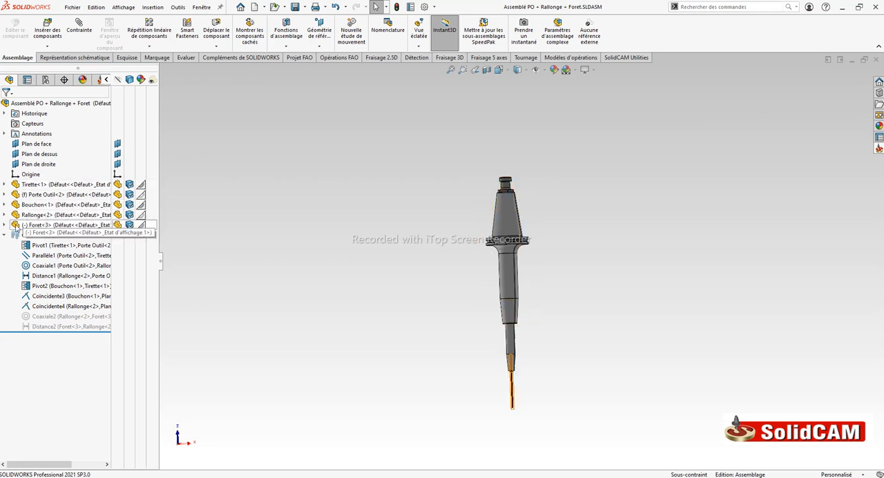
# Check the component order in the assembly tree from Tirette through Porte Outil, Bouchon and Rallonge to Foret
pyautogui.click(28, 185)
pyautogui.scroll(-3, 528, 196)
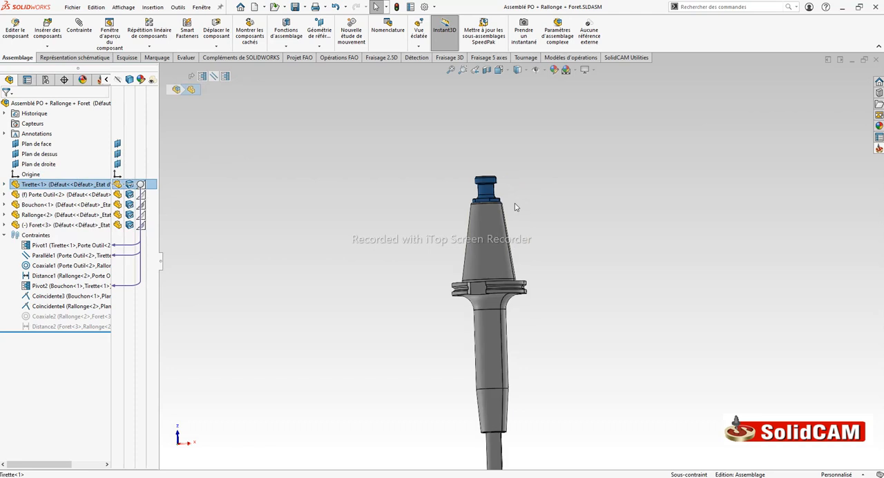
pyautogui.click(34, 195)
pyautogui.click(36, 204)
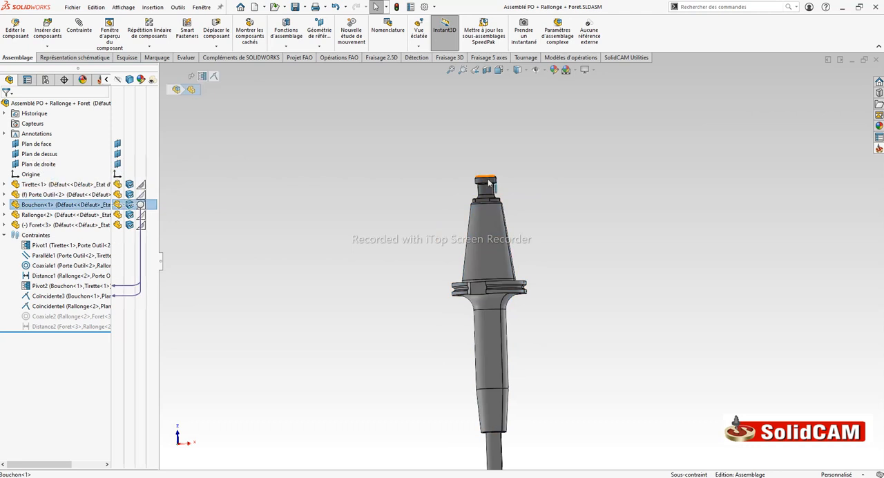
pyautogui.click(76, 214)
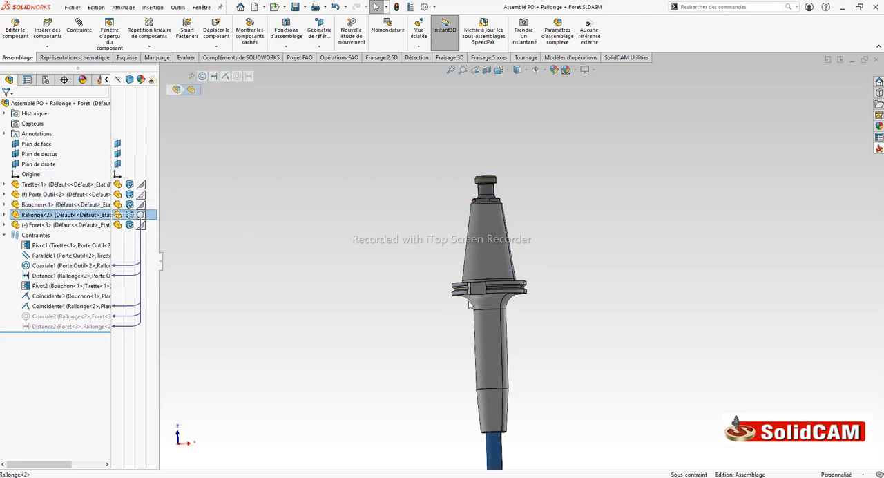
pyautogui.scroll(2, 530, 404)
pyautogui.click(64, 225)
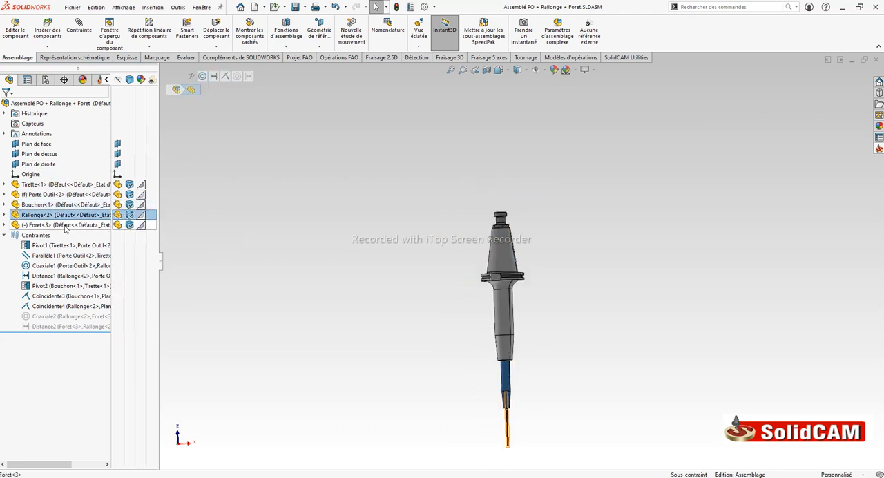
pyautogui.scroll(-3, 520, 424)
pyautogui.scroll(-2, 499, 318)
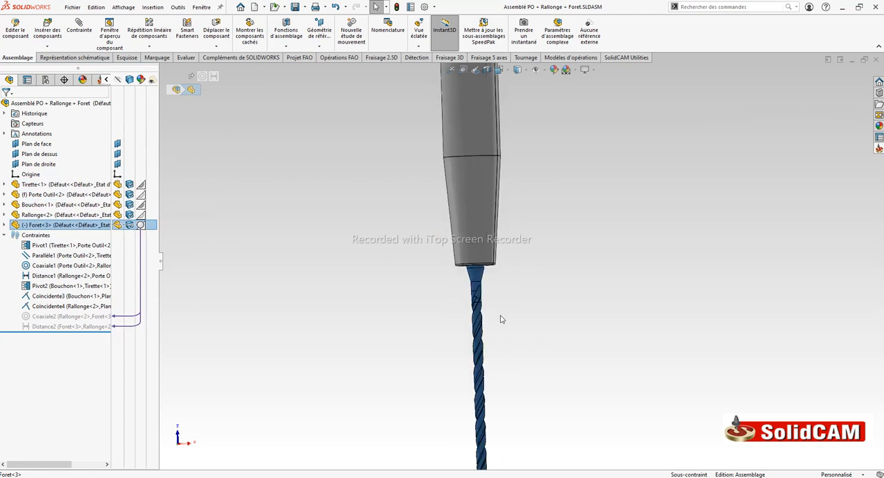
pyautogui.click(487, 300)
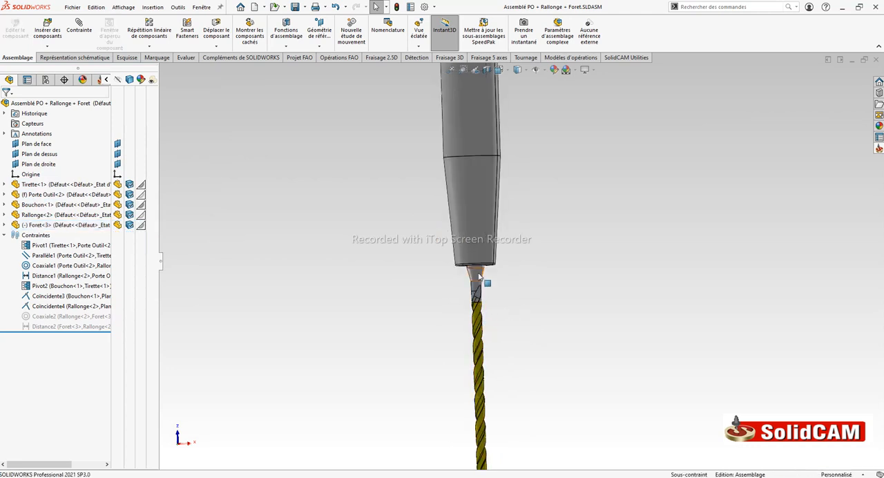
# Inspect the solid bodies Importée1 and Importée2 inside the Foret component, then collapse it and clear the selection
pyautogui.click(4, 226)
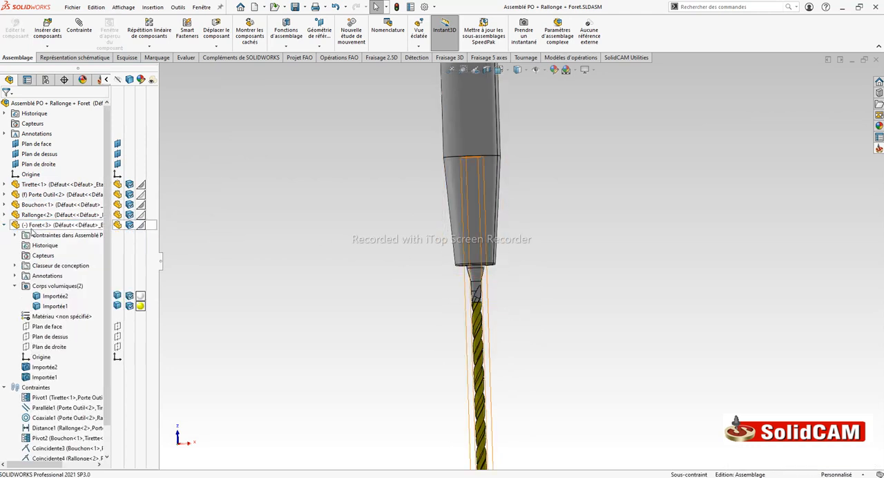
pyautogui.click(54, 305)
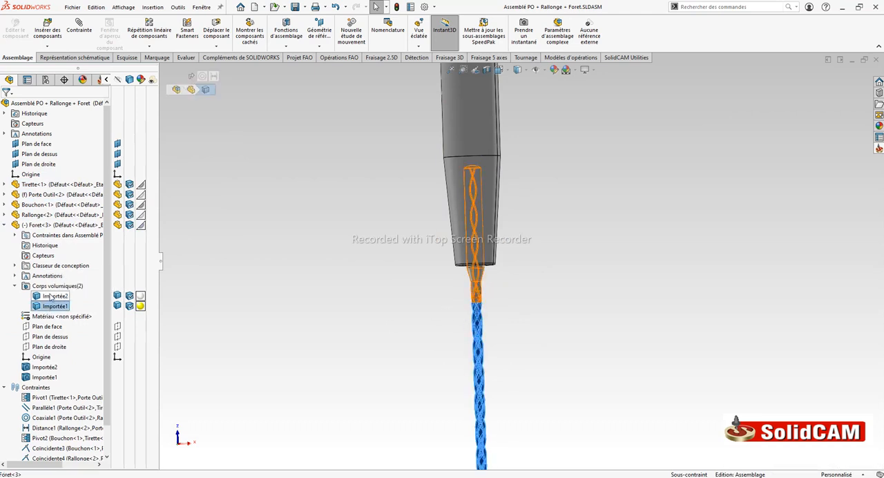
pyautogui.scroll(5, 349, 272)
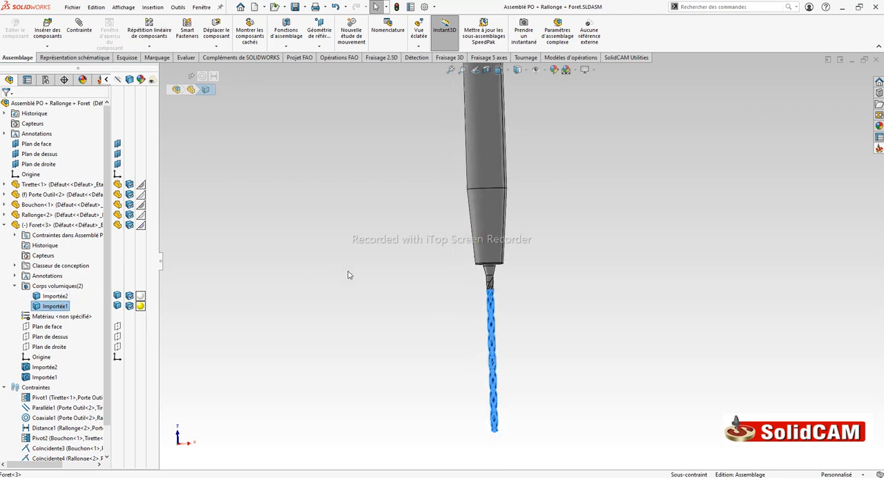
pyautogui.scroll(-2, 566, 193)
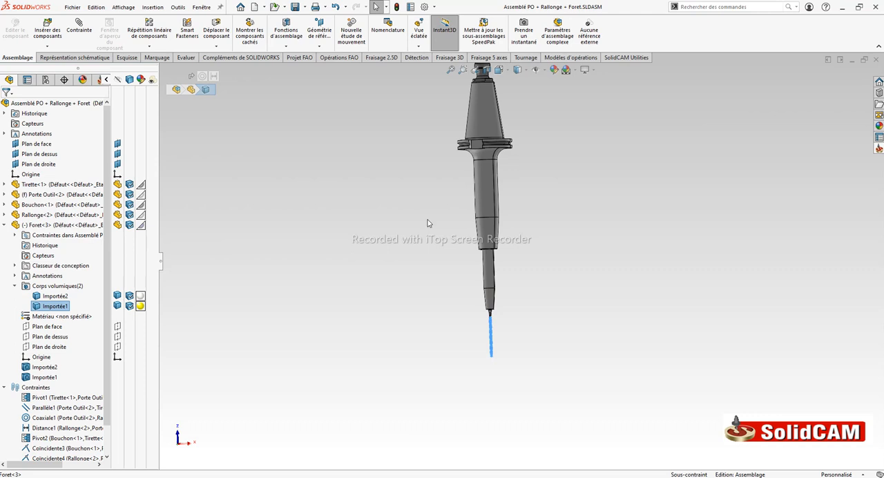
pyautogui.click(6, 227)
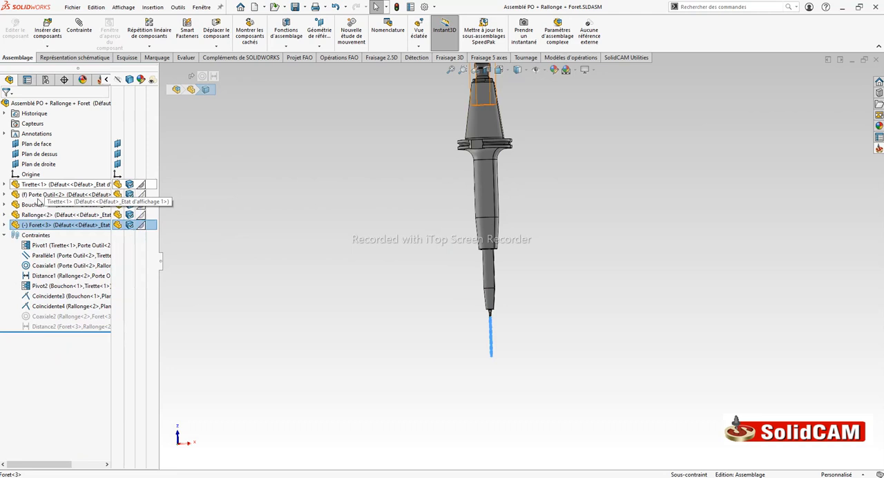
pyautogui.click(398, 213)
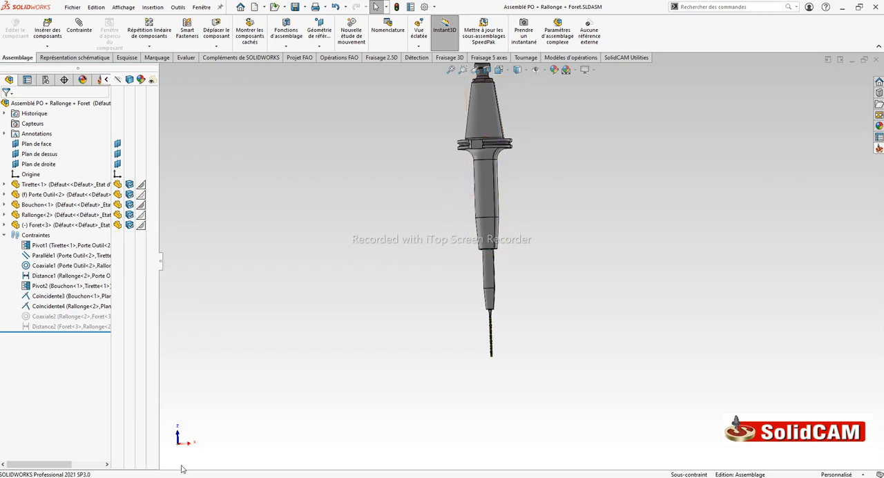
# Create a new SolidCAM tool assembly library (Bibliothèque d'assemblés)
pyautogui.click(878, 150)
pyautogui.click(745, 183)
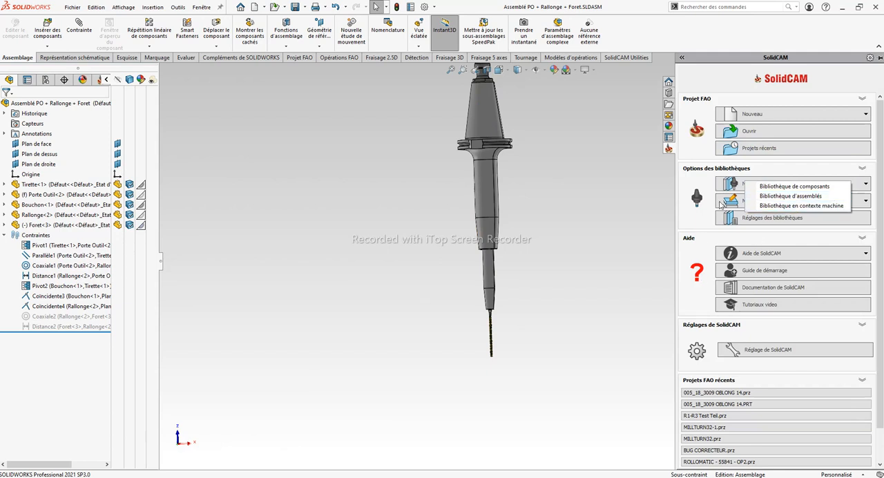
pyautogui.click(787, 197)
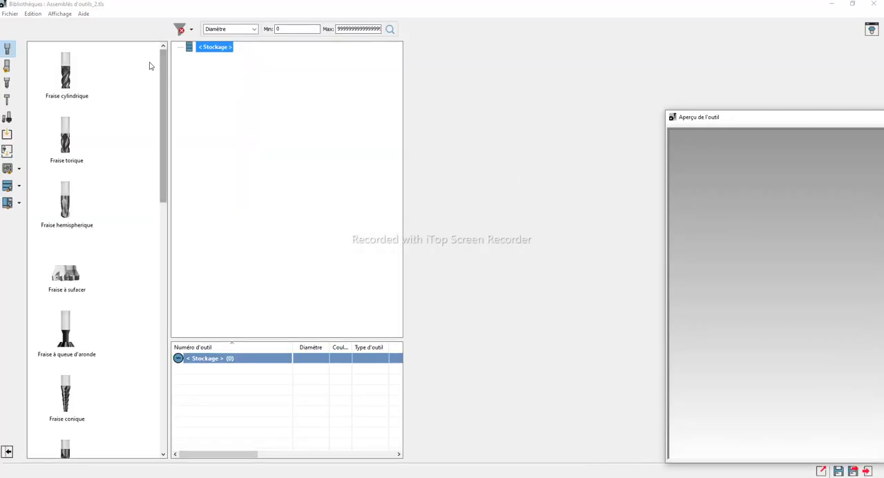
# Load the open 3D assembly into the library's CAD assembly import and generate it as a milling tool
pyautogui.click(7, 151)
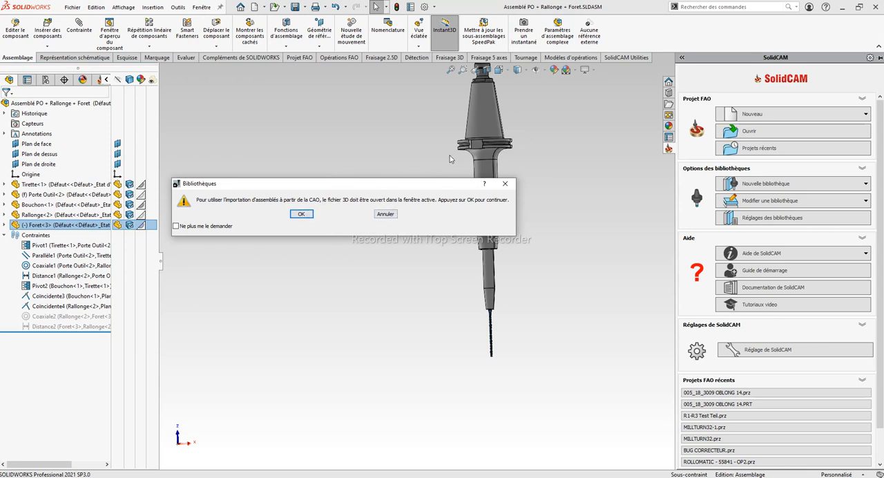
pyautogui.click(302, 215)
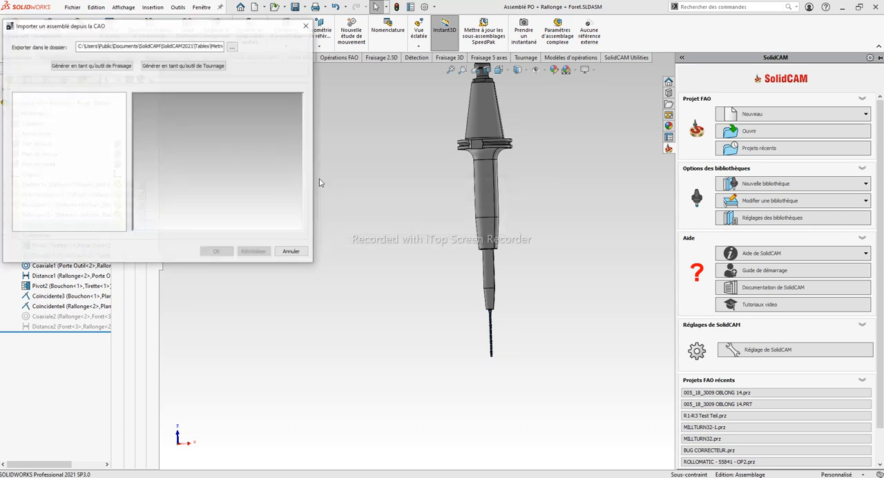
pyautogui.click(116, 68)
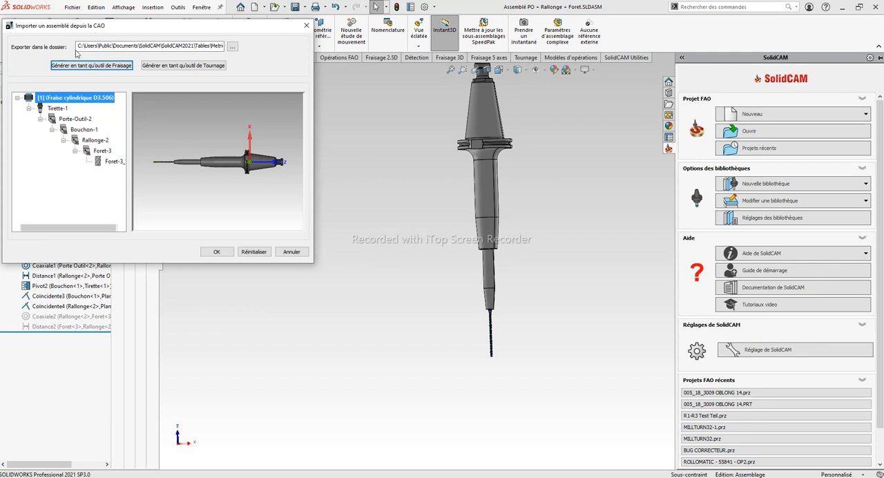
pyautogui.moveTo(103, 27); pyautogui.dragTo(217, 40)
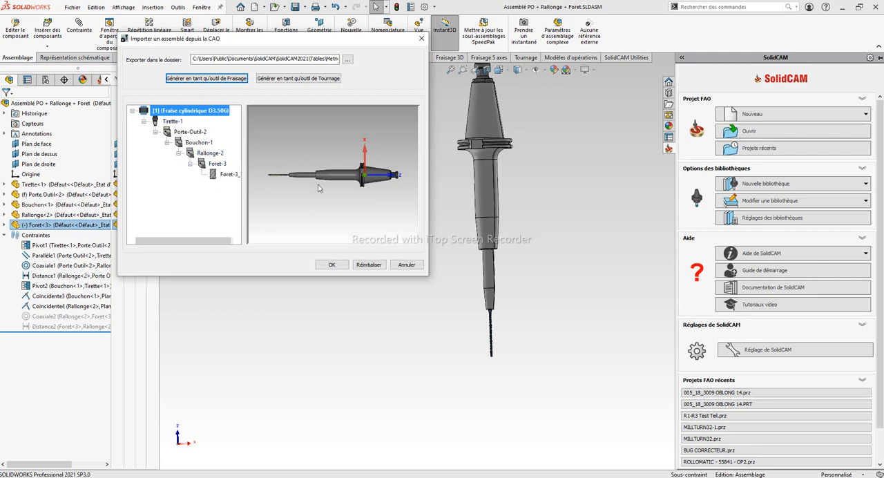
# Change the cutting body Foret-3_1 into a drilling tool of type Foret in the assembly import
pyautogui.click(220, 174)
pyautogui.scroll(2, 290, 178)
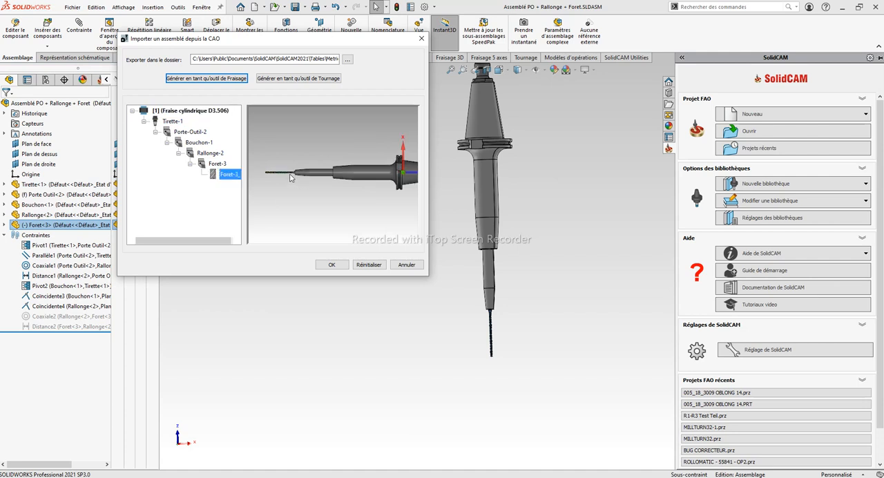
pyautogui.scroll(2, 304, 178)
pyautogui.scroll(1, 315, 178)
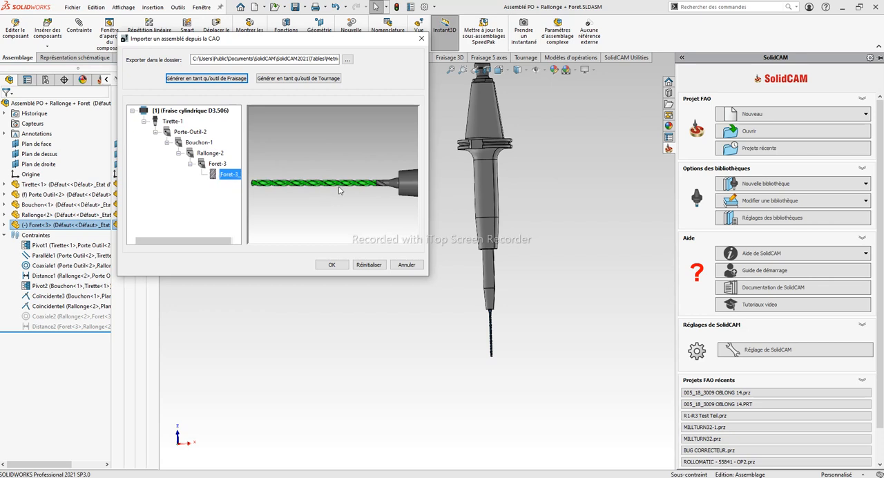
pyautogui.rightClick(220, 175)
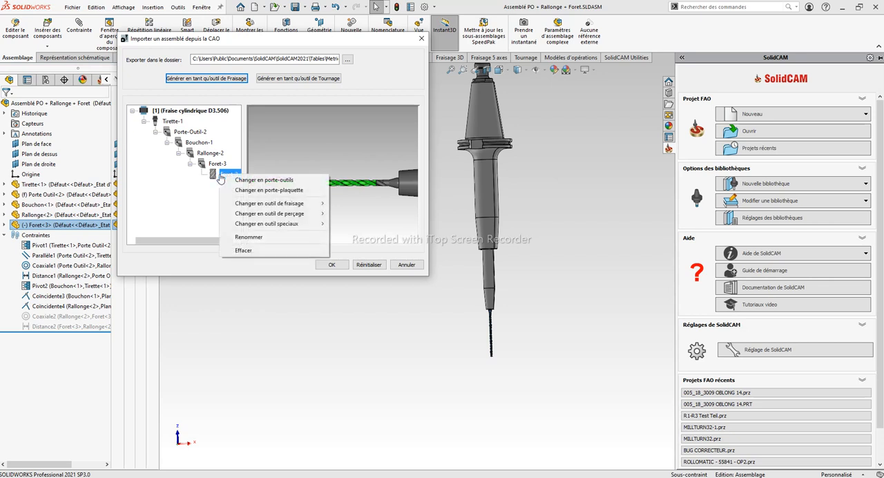
pyautogui.moveTo(238, 215)
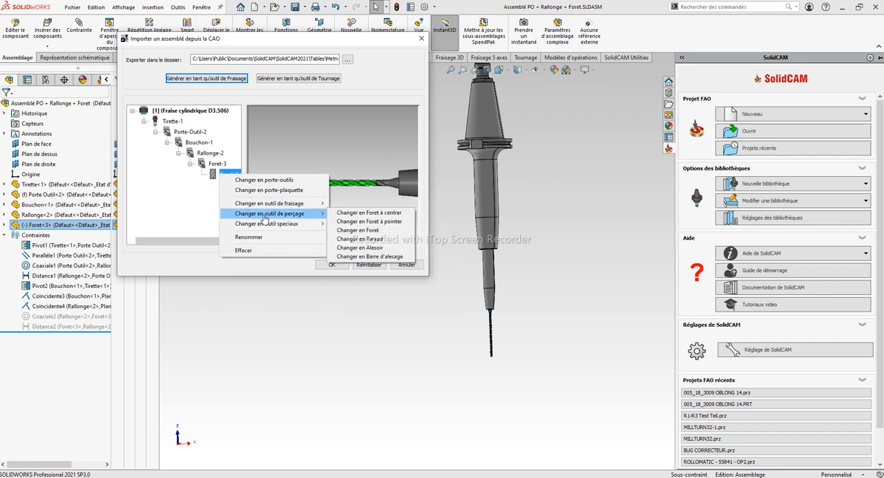
pyautogui.click(380, 231)
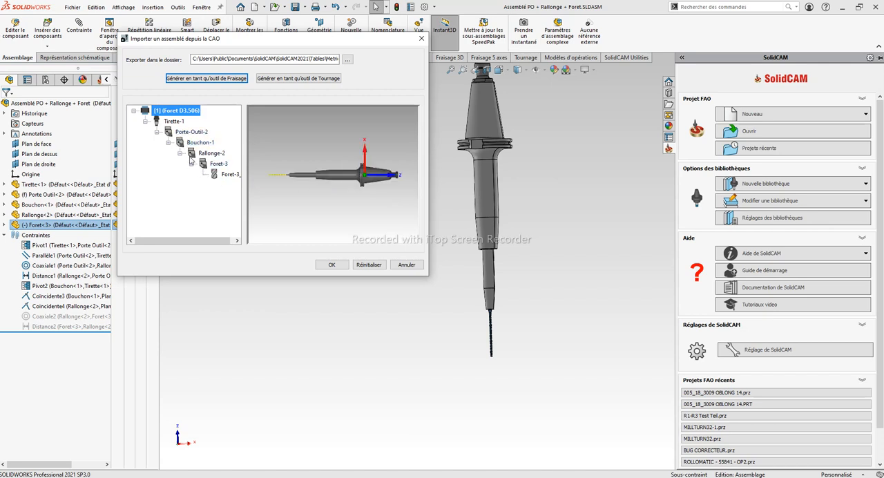
# Examine which bodies Tirette-1, Porte-Outil-2 and Bouchon-1 represent in the assembly preview
pyautogui.scroll(3, 331, 199)
pyautogui.scroll(-3, 332, 199)
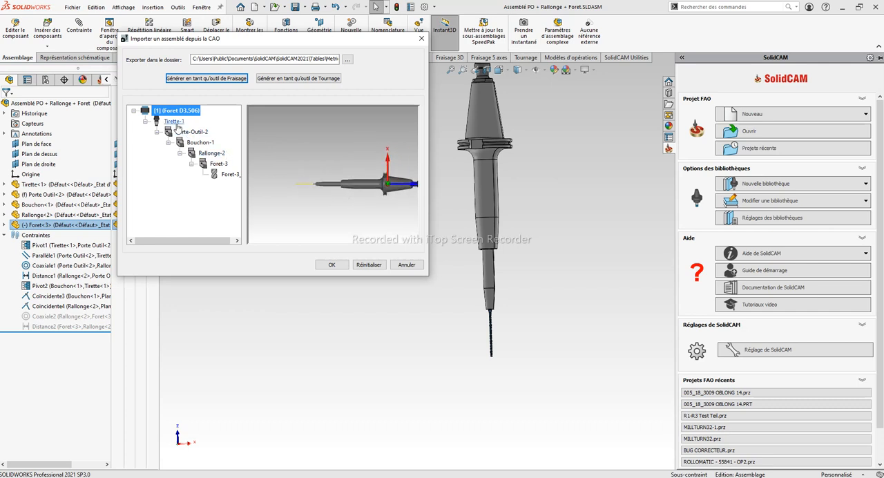
pyautogui.click(174, 122)
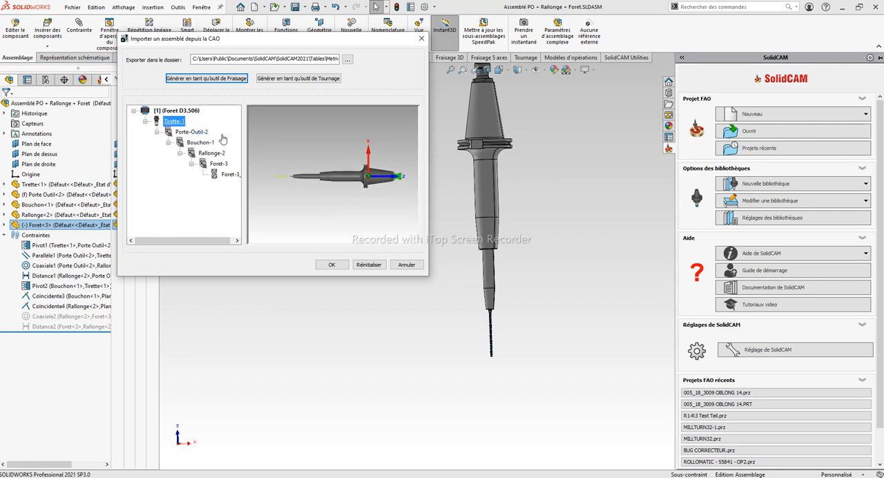
pyautogui.click(191, 132)
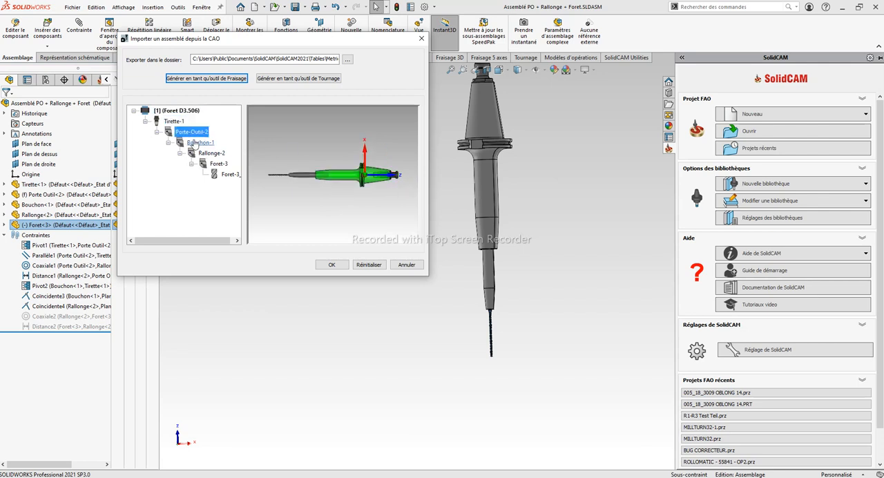
pyautogui.click(195, 143)
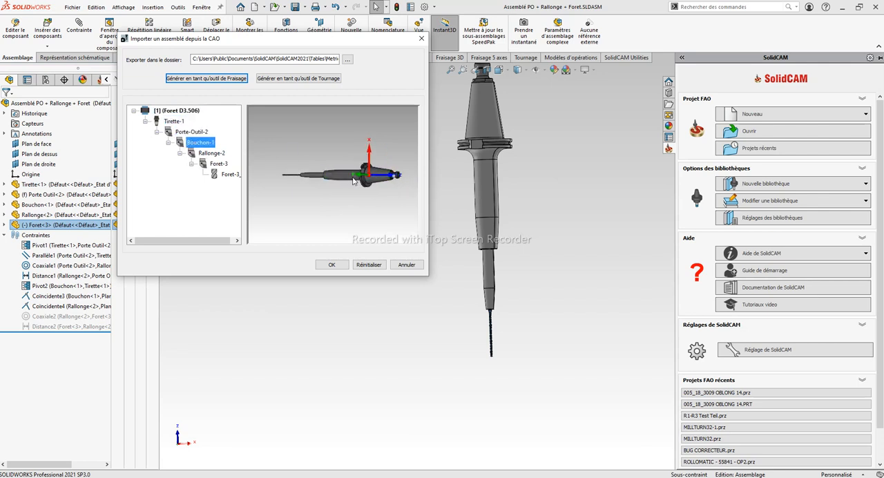
pyautogui.moveTo(347, 161); pyautogui.dragTo(378, 162, button='middle')
pyautogui.scroll(1, 377, 165)
pyautogui.scroll(-2, 391, 167)
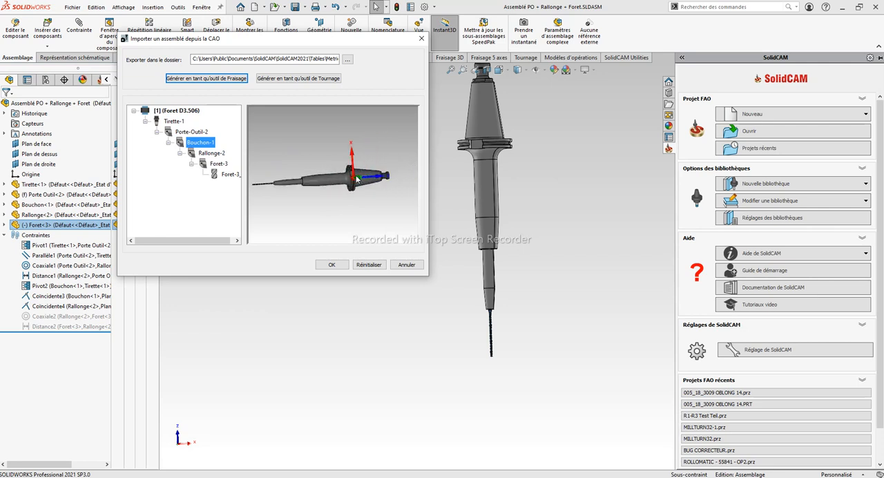
# Merge Tirette-1, Porte-Outil-2 and Bouchon-1 into a single tool holder (porte-outil)
pyautogui.click(174, 121)
pyautogui.keyDown('ctrl'); pyautogui.click(193, 133); pyautogui.keyUp('ctrl')
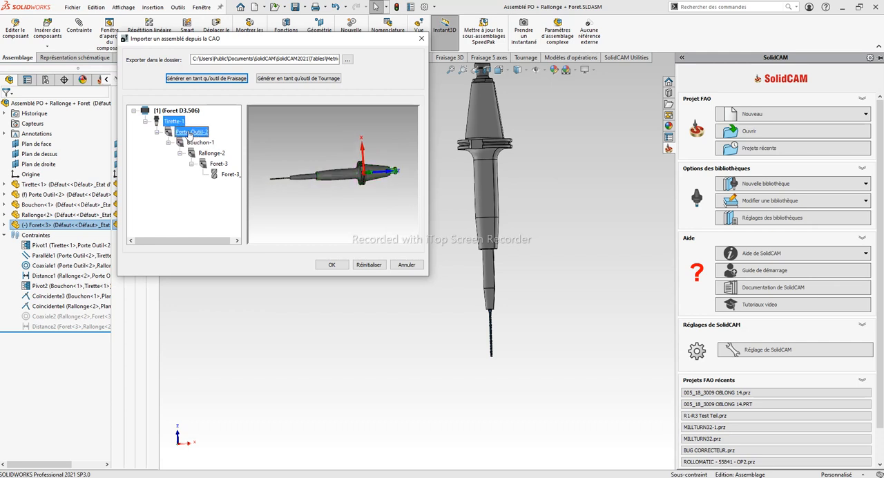
pyautogui.keyDown('ctrl'); pyautogui.click(198, 143); pyautogui.keyUp('ctrl')
pyautogui.rightClick(198, 143)
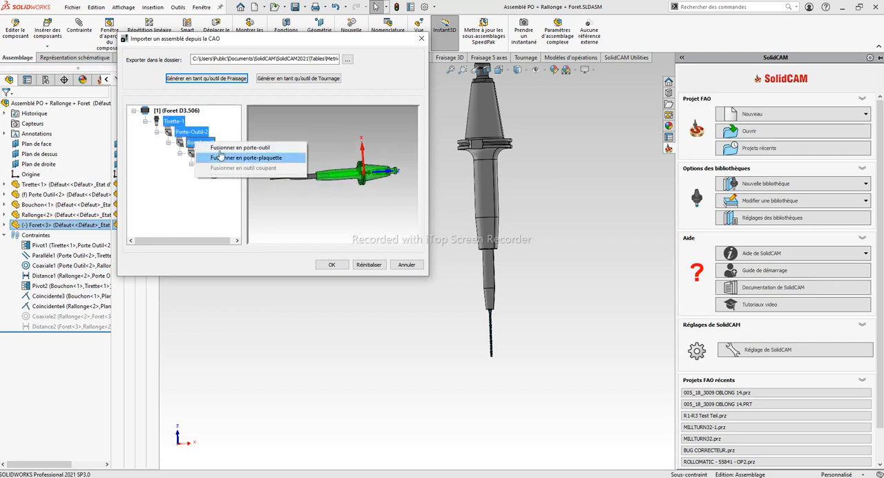
pyautogui.click(224, 148)
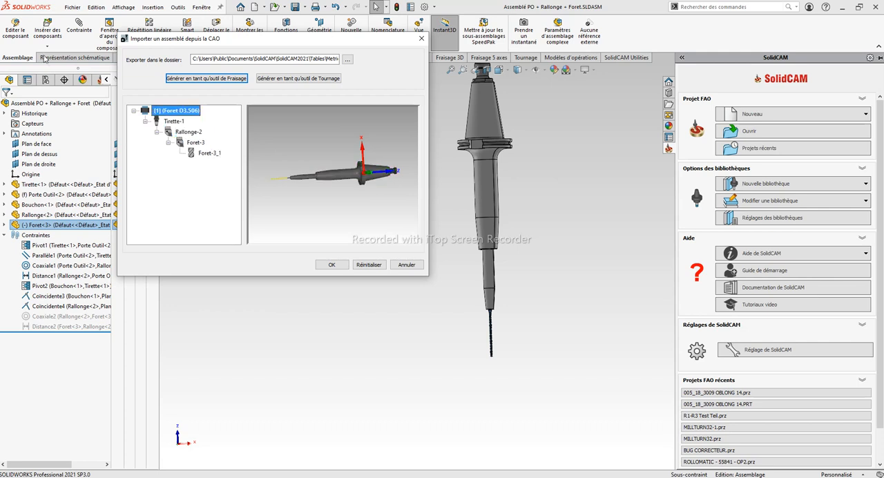
# Rename the merged holder component as Porte-outil
pyautogui.click(172, 121)
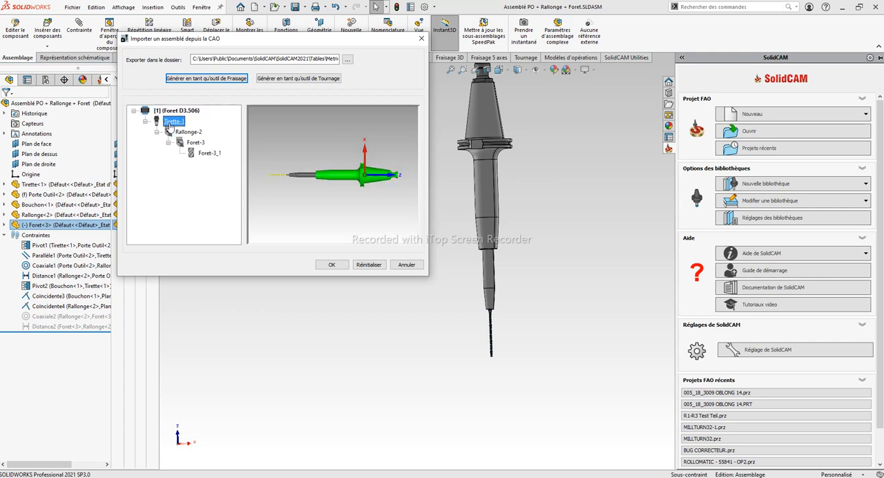
pyautogui.click(173, 122)
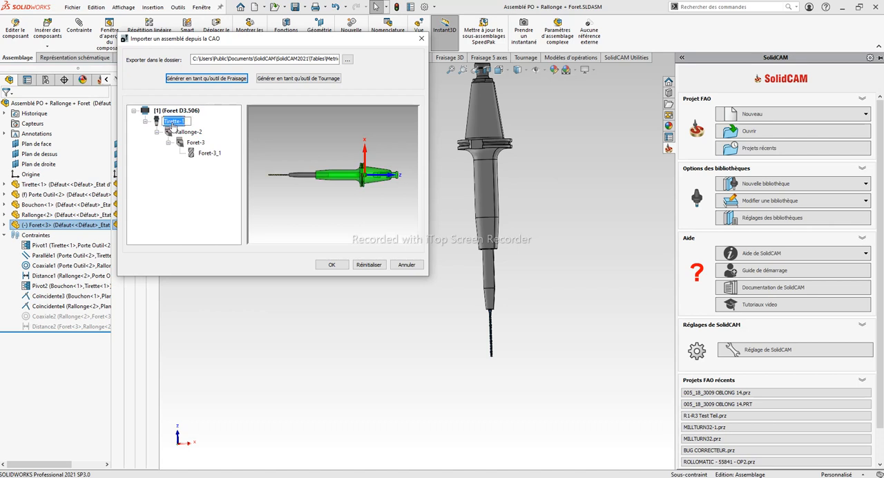
pyautogui.write('porte')
pyautogui.click(193, 188)
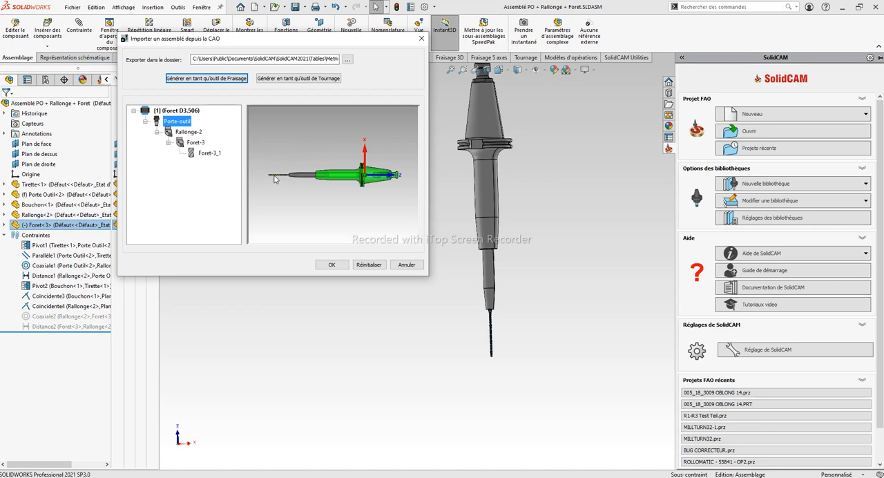
# Inspect the drill and extension in the preview and check the conversion options available for Rallonge-2
pyautogui.scroll(2, 271, 178)
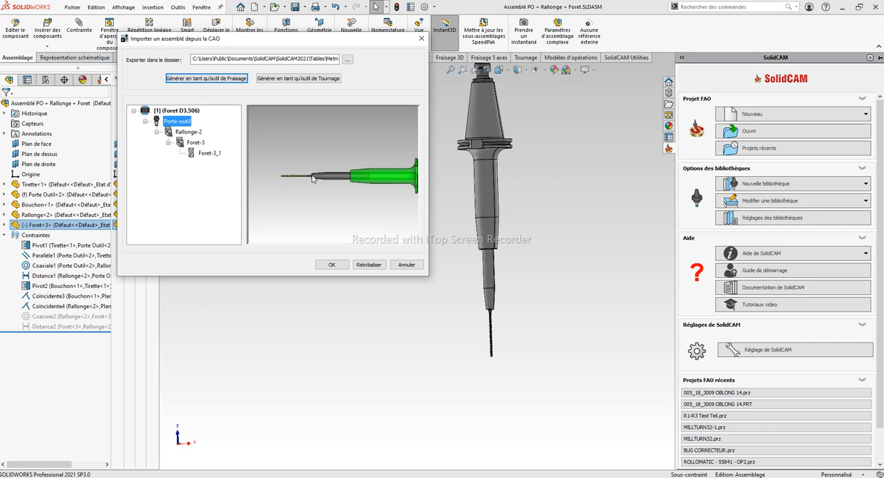
pyautogui.scroll(-3, 322, 177)
pyautogui.scroll(1, 345, 172)
pyautogui.scroll(-1, 378, 174)
pyautogui.scroll(1, 377, 174)
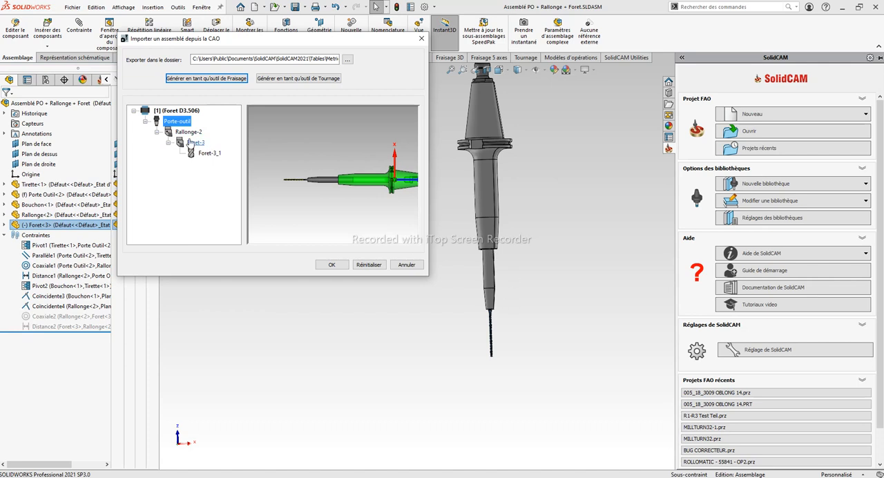
pyautogui.rightClick(185, 132)
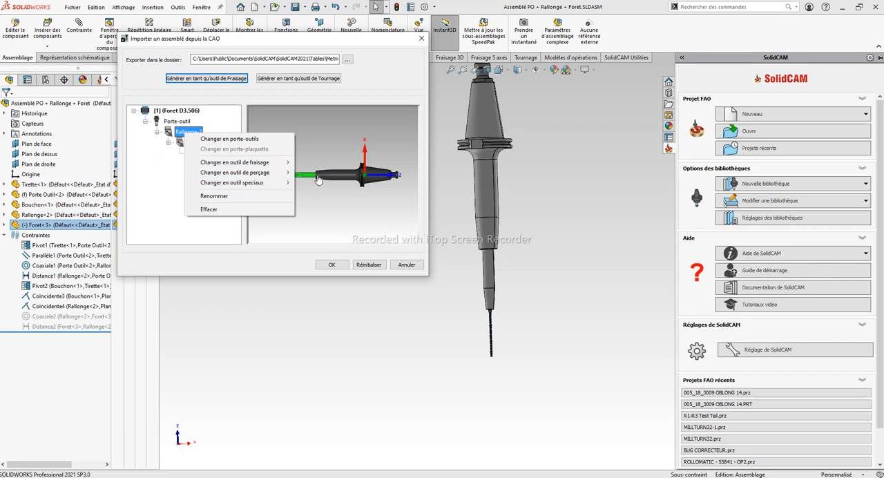
pyautogui.click(309, 140)
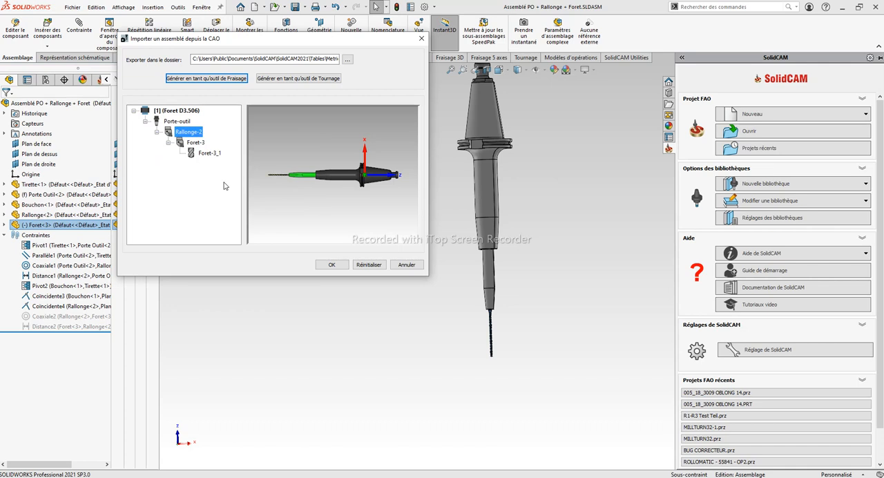
# Confirm the CAD assembly import and add the imported drill assembly to the Stockage library
pyautogui.click(330, 265)
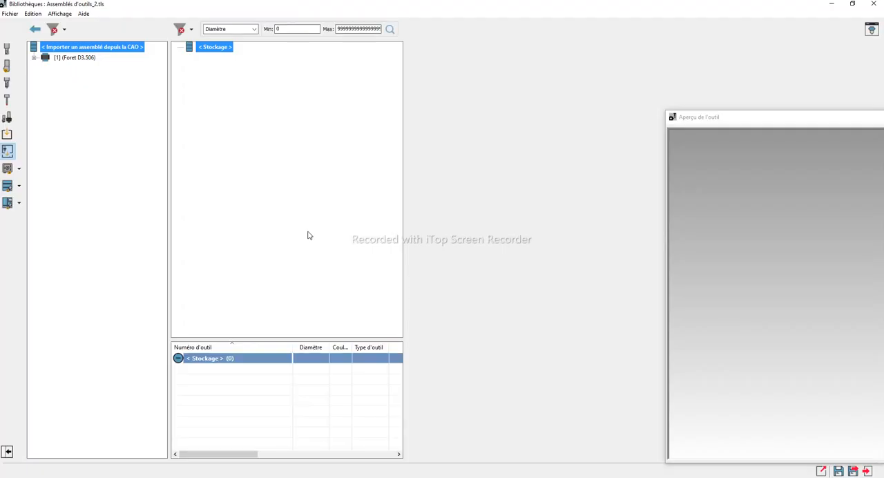
pyautogui.click(64, 59)
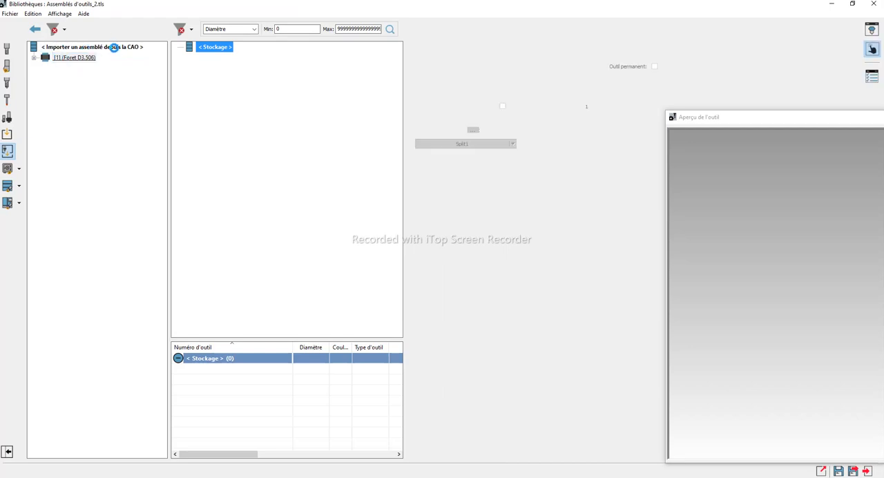
pyautogui.moveTo(65, 61); pyautogui.dragTo(216, 48)
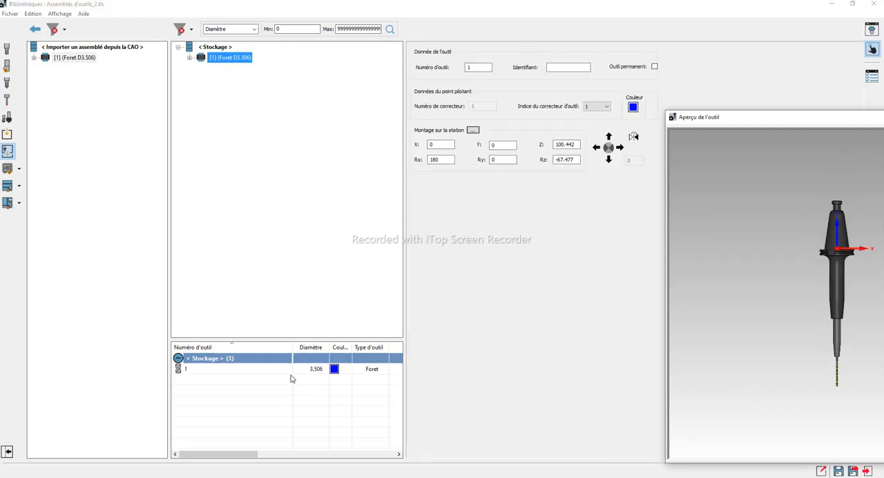
# Expand the stored assembly down to the cutting point and display the tool parameters of Foret-3_1
pyautogui.click(190, 57)
pyautogui.click(201, 69)
pyautogui.click(213, 78)
pyautogui.click(224, 89)
pyautogui.click(236, 100)
pyautogui.click(264, 101)
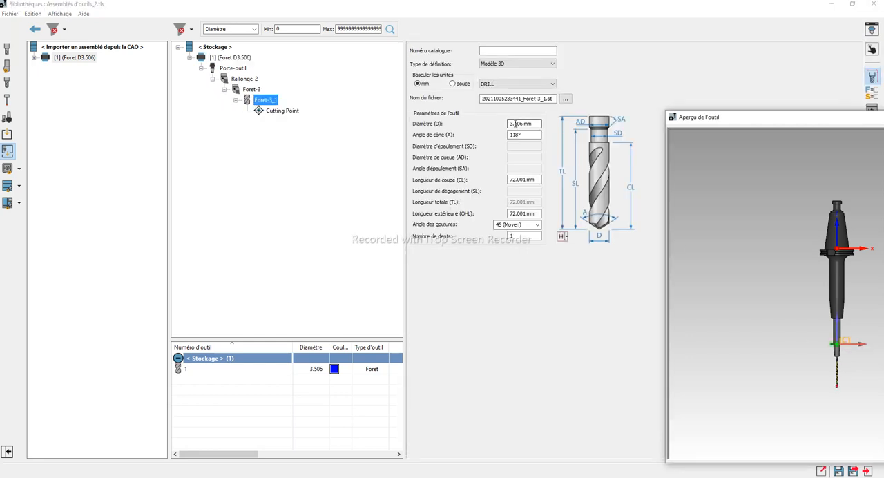
# Set the diameter (D) of the Foret-3_1 drill to 3.5 mm
pyautogui.moveTo(533, 123); pyautogui.dragTo(500, 123)
pyautogui.click(735, 251)
pyautogui.scroll(5, 823, 345)
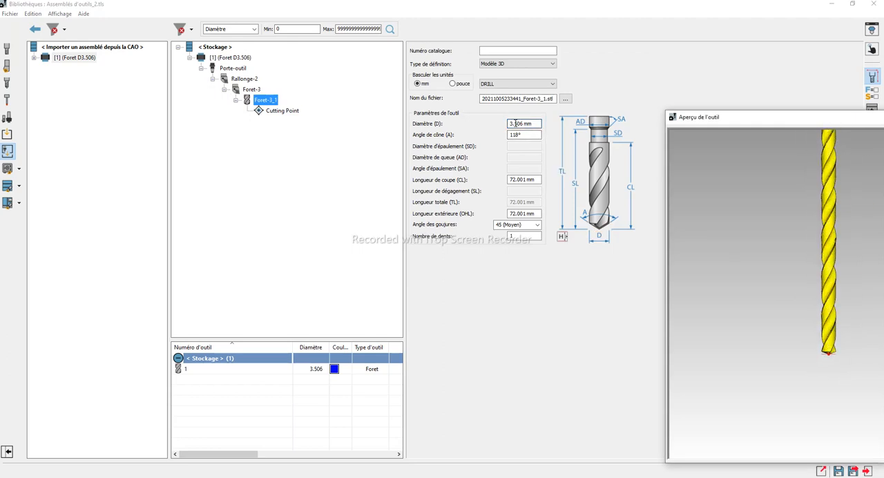
pyautogui.moveTo(518, 123); pyautogui.dragTo(532, 123)
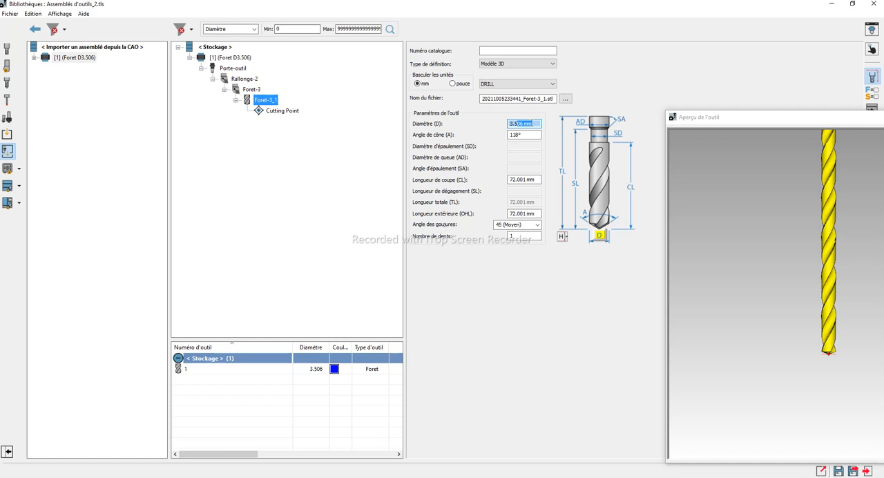
pyautogui.press('BackSpace')
pyautogui.click(532, 134)
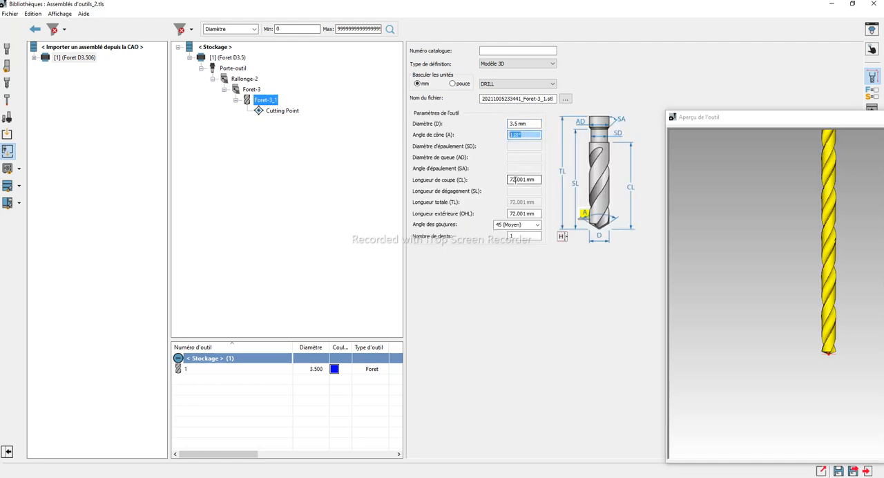
# Inspect the drill tip in the tool preview and check the H length relative to Cutting Point, then cancel the length dialog
pyautogui.click(840, 368)
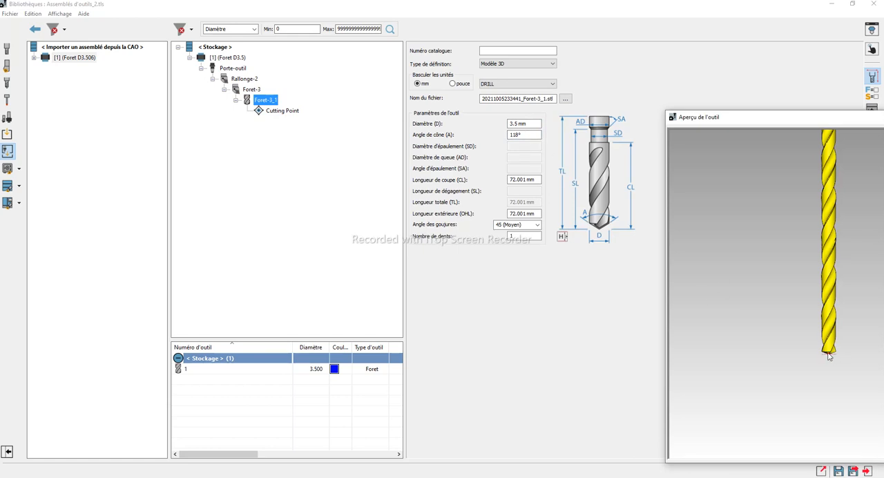
pyautogui.scroll(-1, 838, 343)
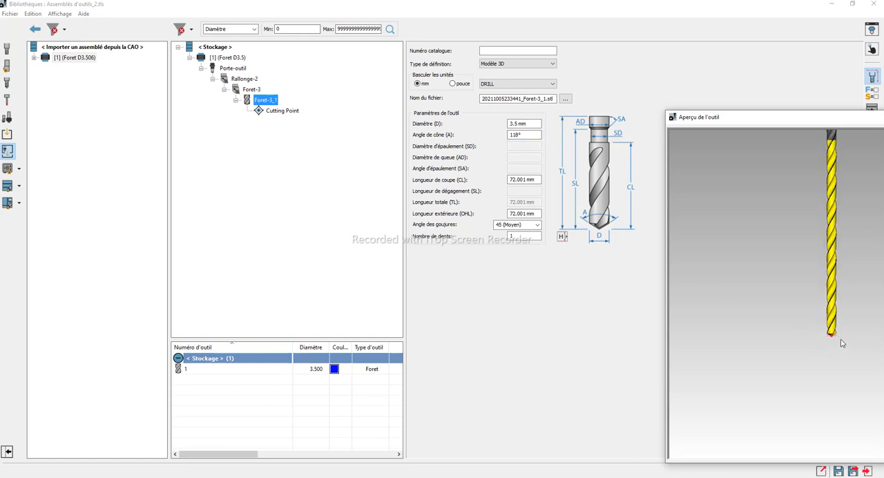
pyautogui.scroll(-3, 856, 246)
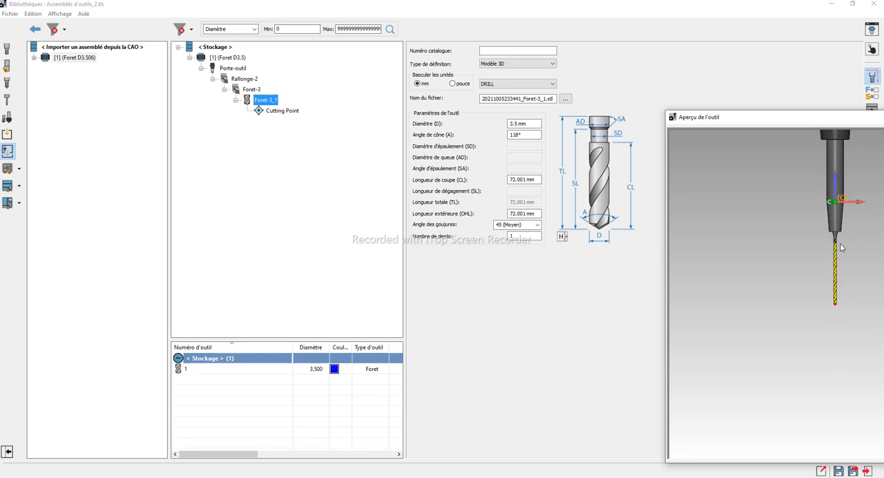
pyautogui.scroll(3, 819, 289)
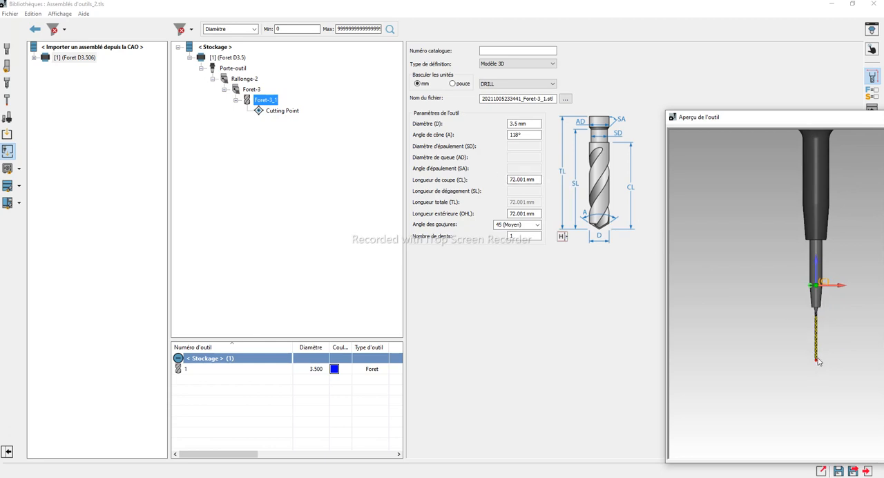
pyautogui.click(563, 236)
pyautogui.click(842, 294)
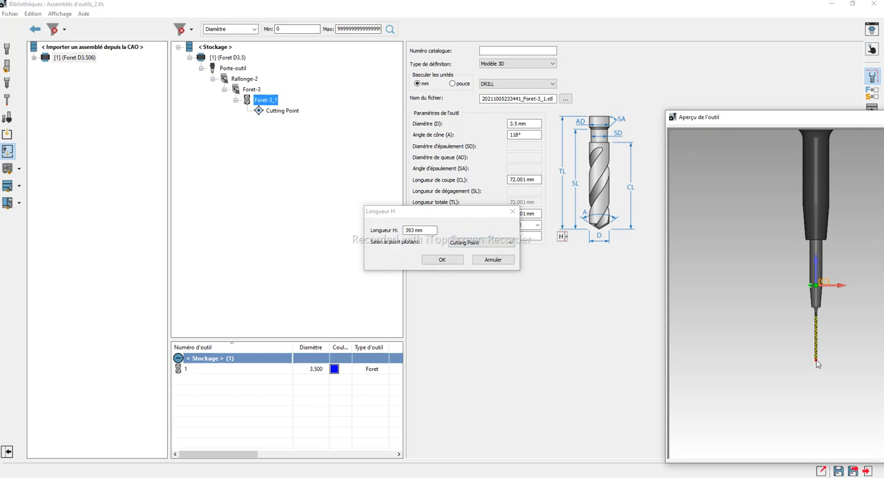
pyautogui.scroll(-4, 836, 333)
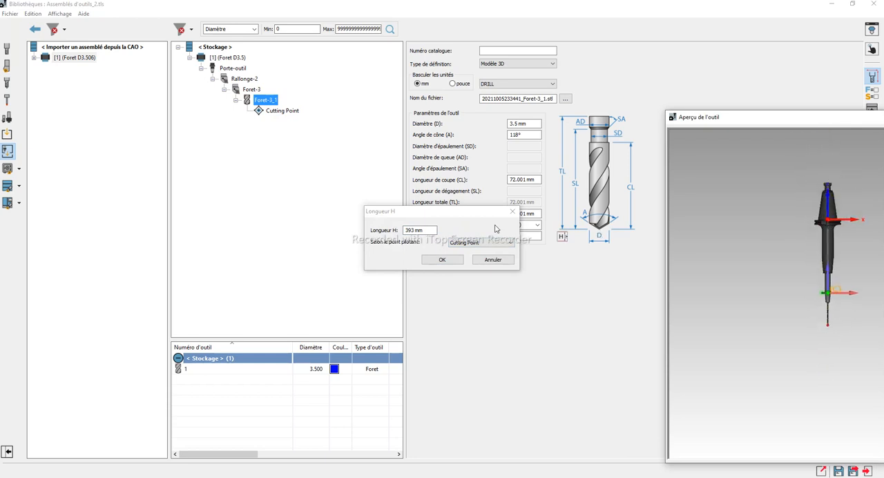
pyautogui.moveTo(454, 214); pyautogui.dragTo(343, 198)
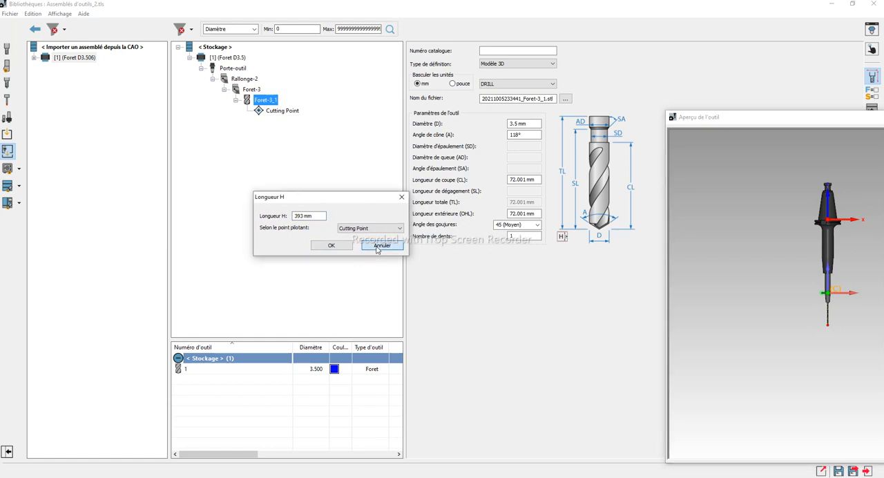
pyautogui.click(376, 247)
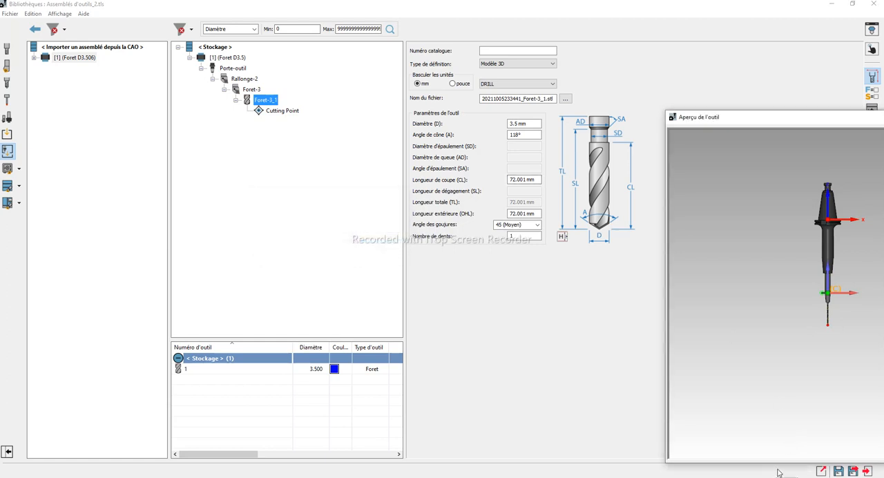